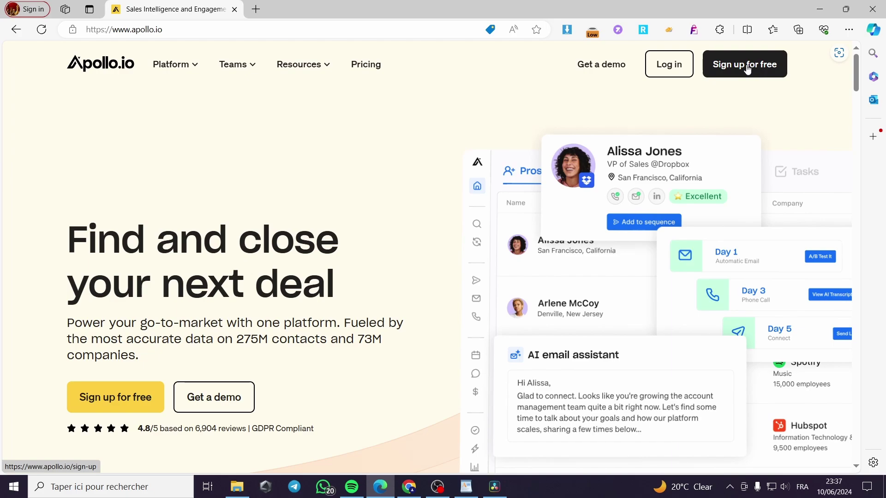
Step: Log in to Apollo and start a new email template
click(676, 73)
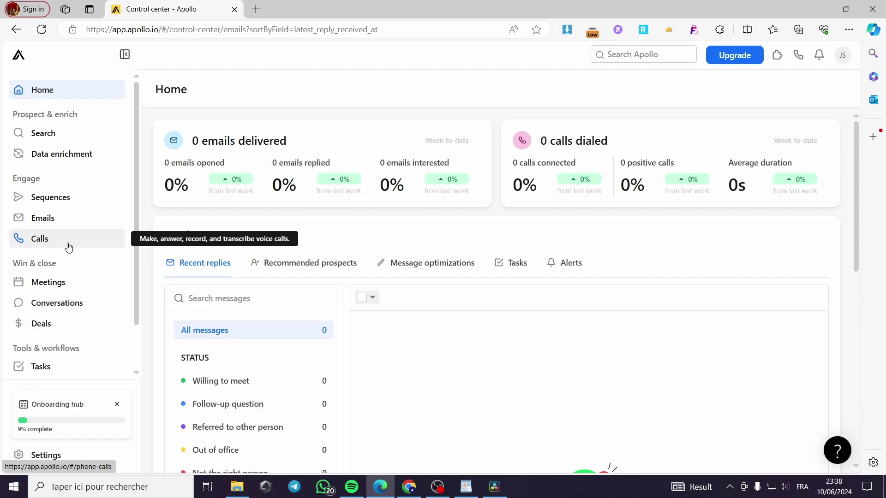
click(36, 223)
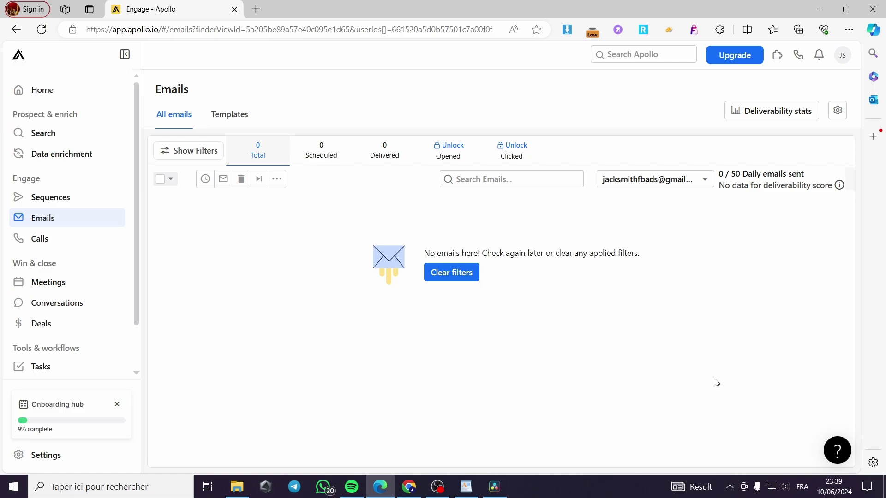
click(221, 119)
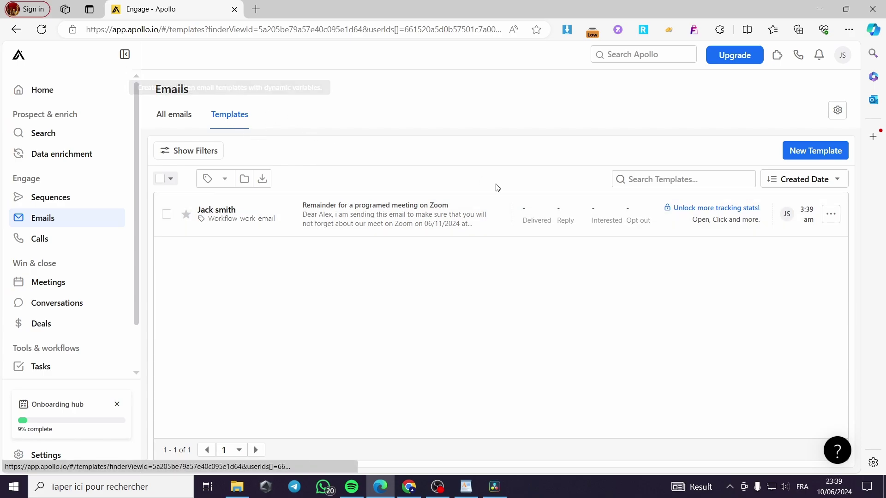
click(817, 158)
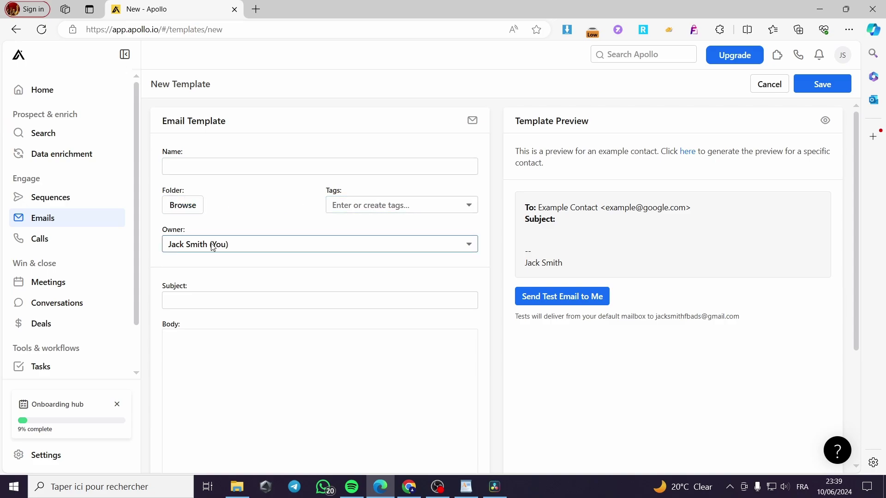
Step: Fill in the template's name and the subject "Remainder for a programed meeting on Zoom" from the saved info, and choose the All folder
click(220, 166)
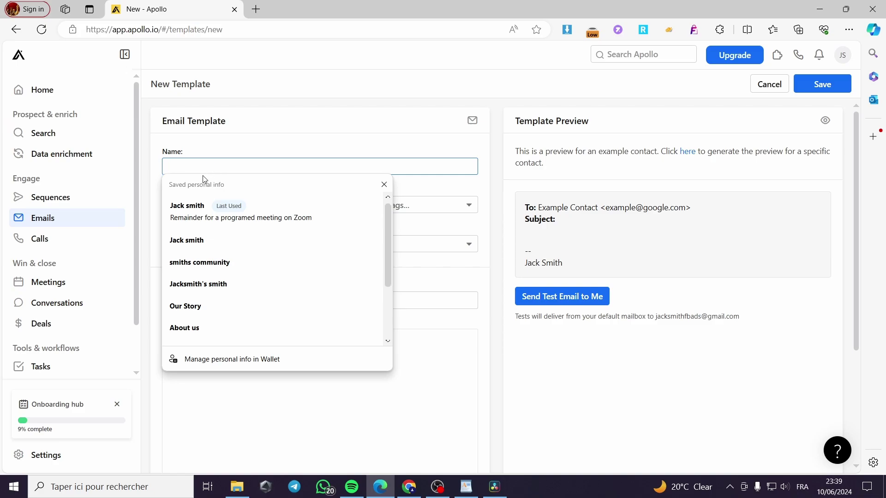
click(188, 206)
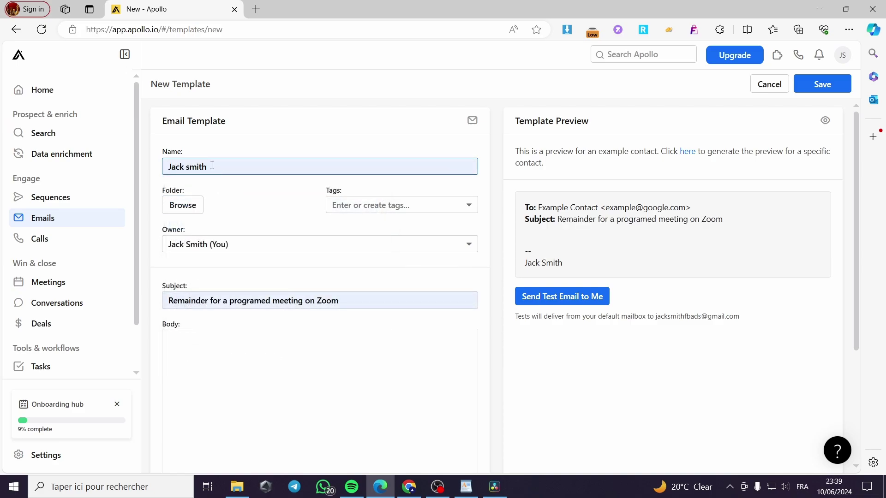
click(183, 210)
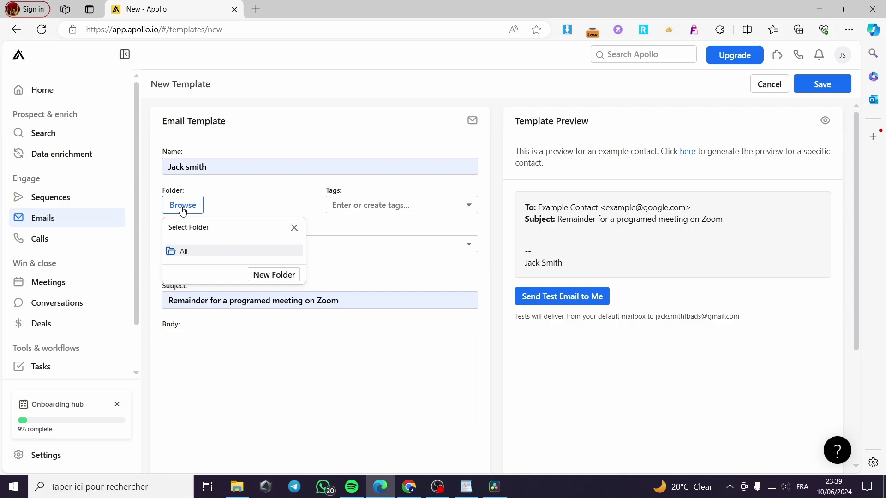
click(184, 253)
click(189, 209)
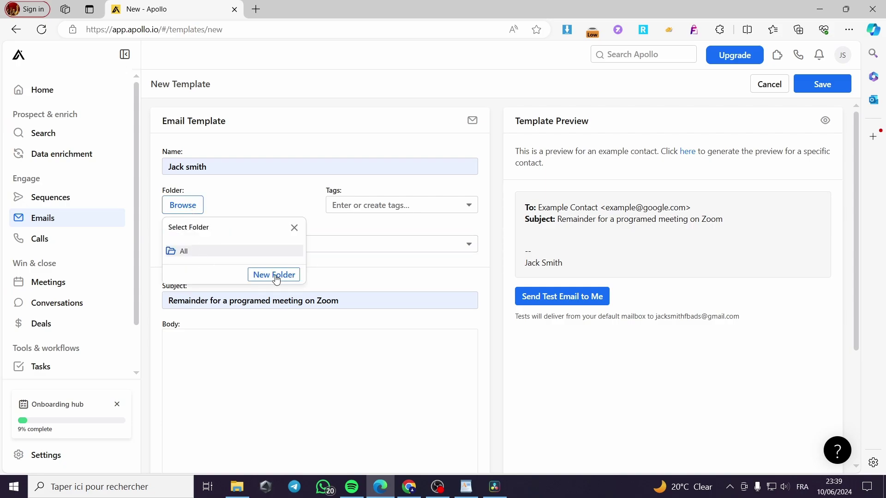
click(294, 229)
Step: Tag the template with email, work and Workflow, and check the available owners
click(372, 210)
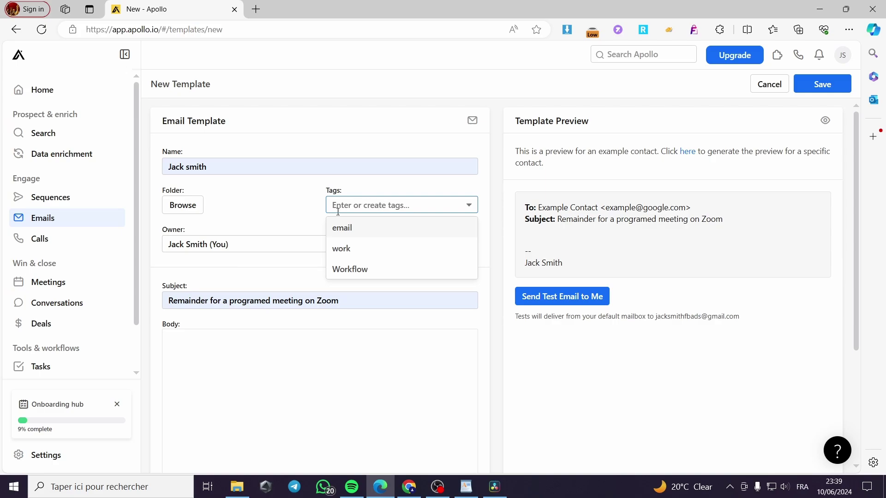
click(356, 229)
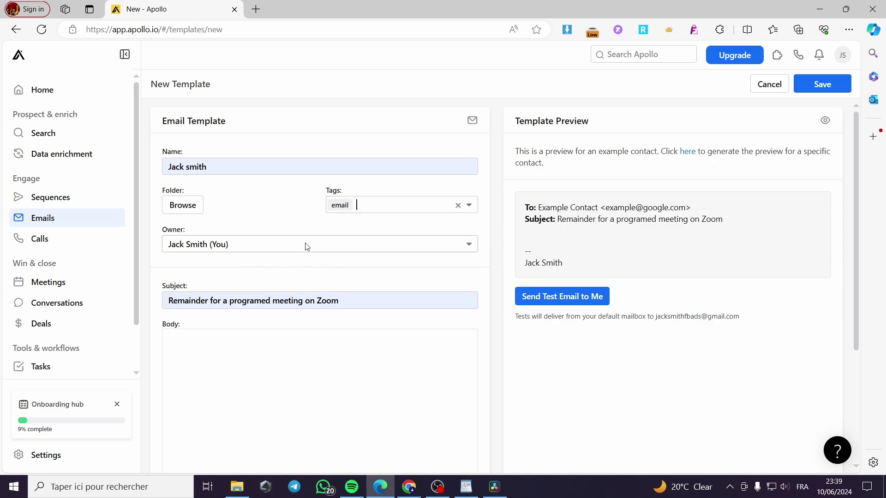
click(410, 203)
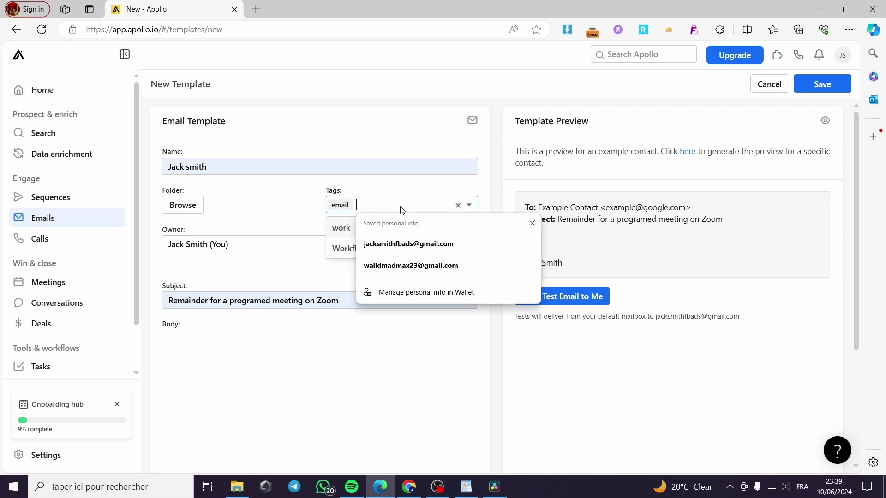
click(344, 229)
click(357, 229)
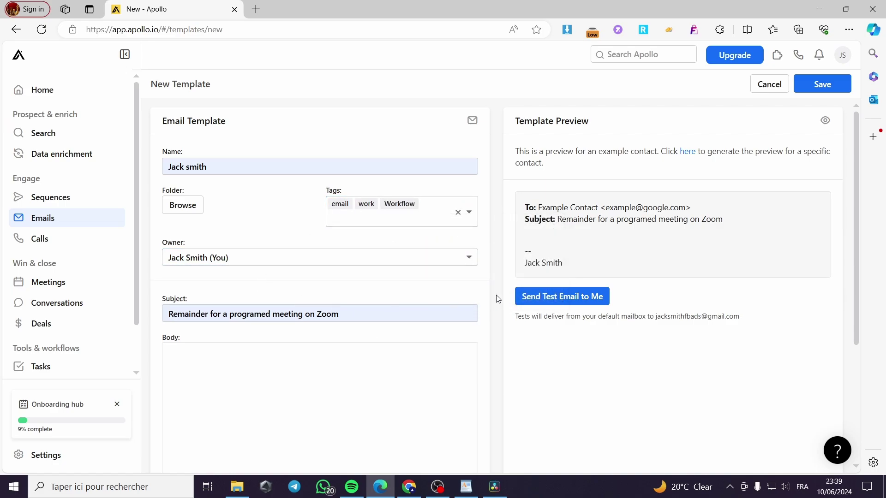
click(234, 255)
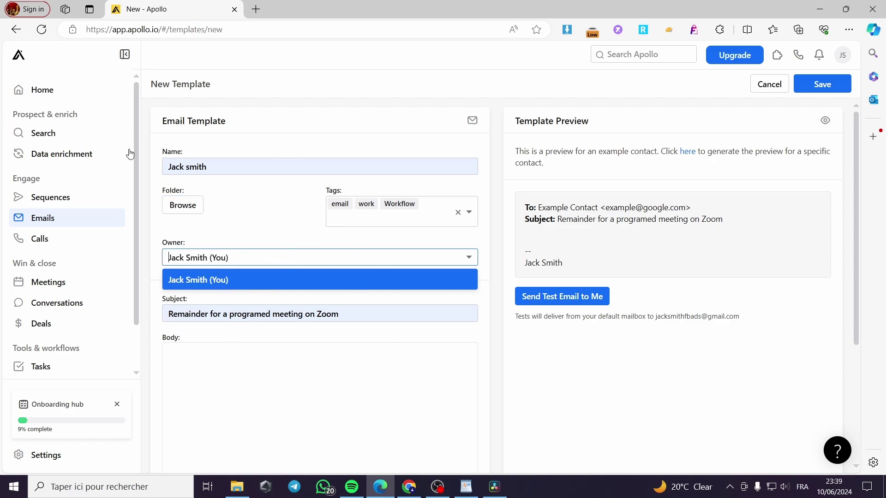
click(264, 213)
Step: Copy the template's subject text into the email body
scroll(220, 293, down, 1)
click(175, 251)
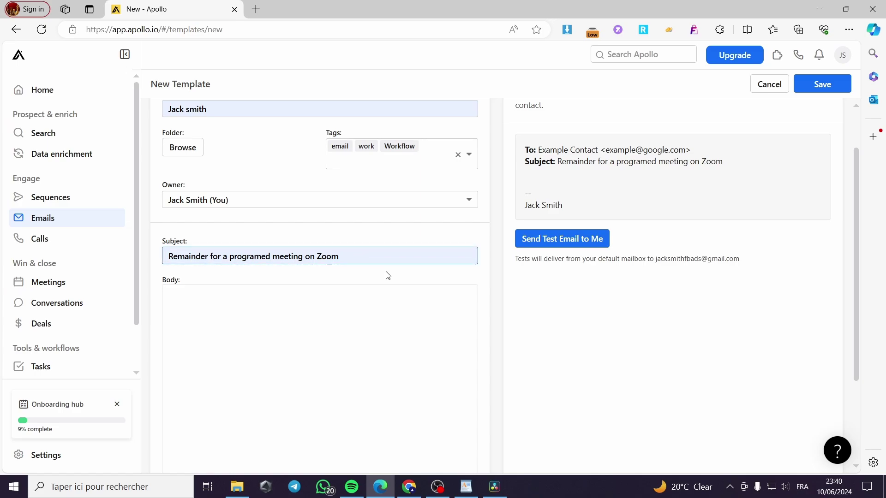
scroll(414, 285, down, 3)
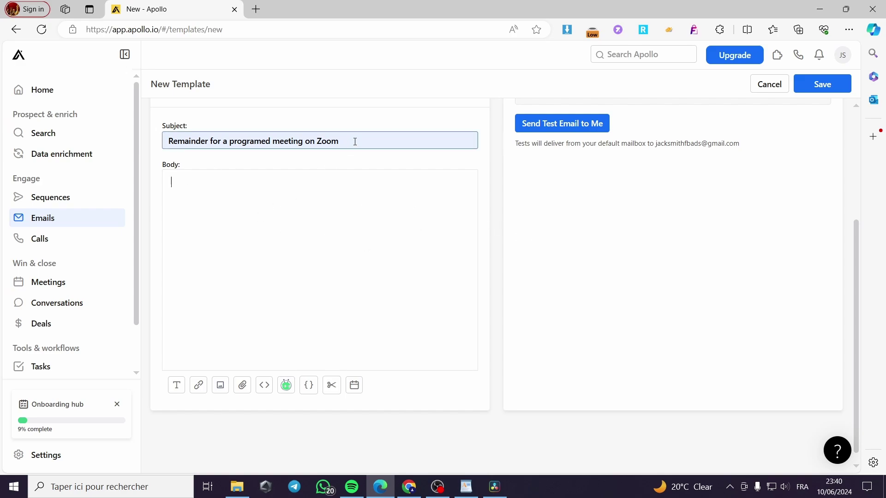
drag(344, 141, 161, 146)
key(ctrl+c)
click(193, 210)
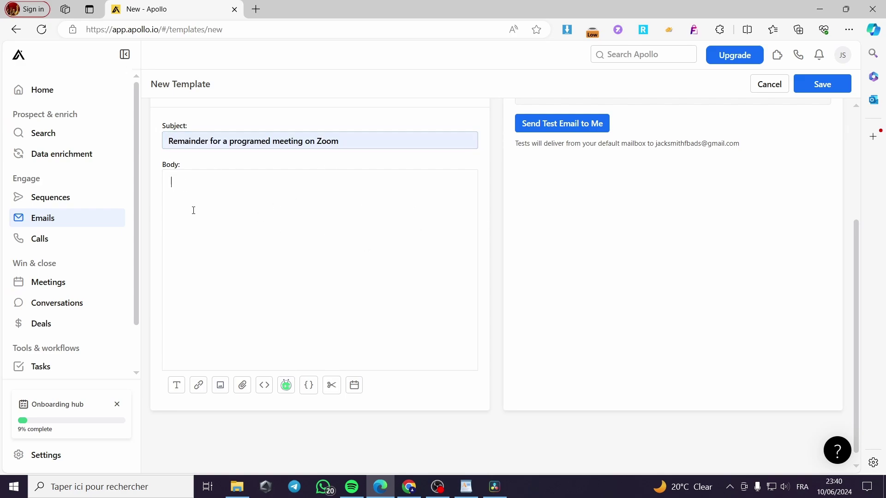
key(ctrl+v)
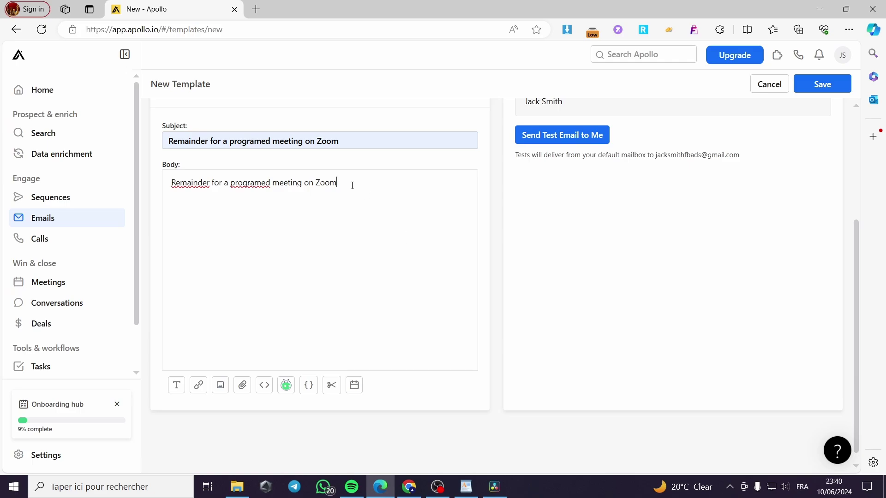
Step: Format the whole body text in Large size and bold
click(177, 389)
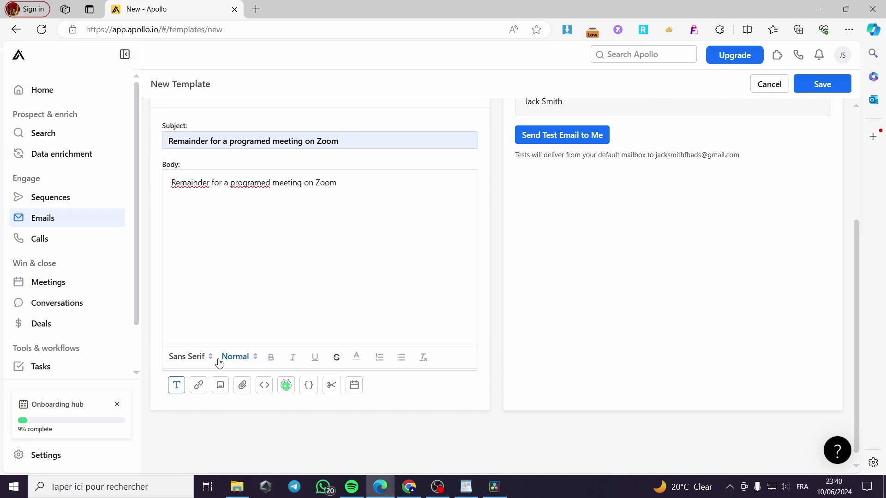
click(237, 358)
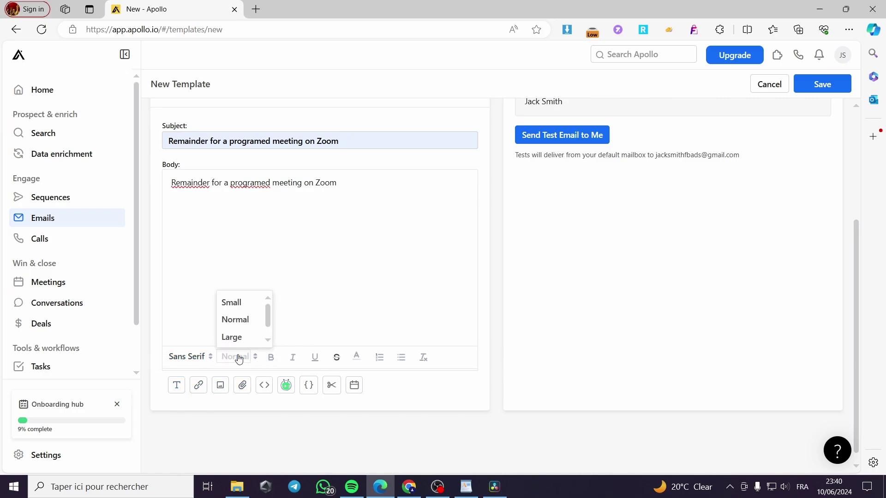
click(199, 359)
scroll(194, 315, down, 5)
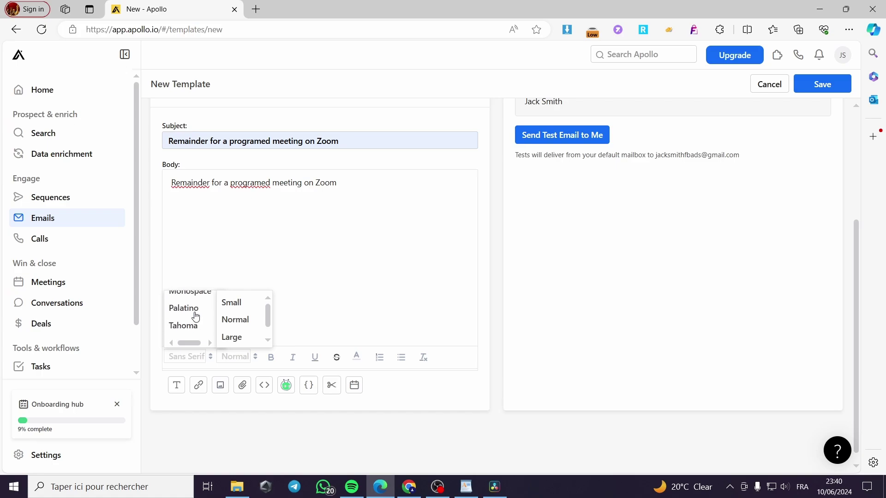
click(238, 358)
click(236, 358)
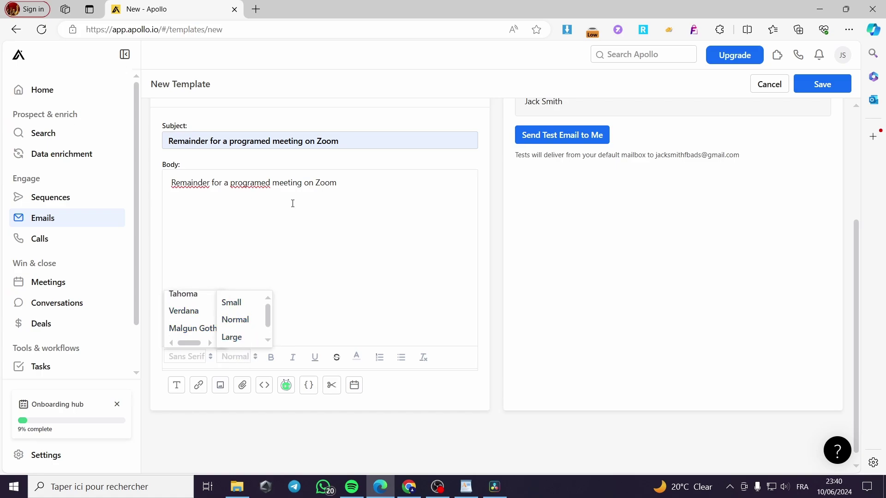
drag(346, 186, 170, 184)
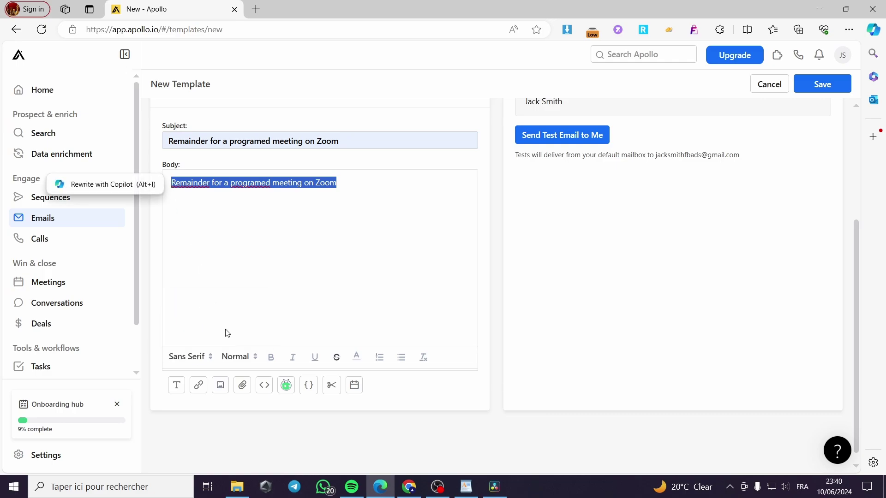
click(244, 365)
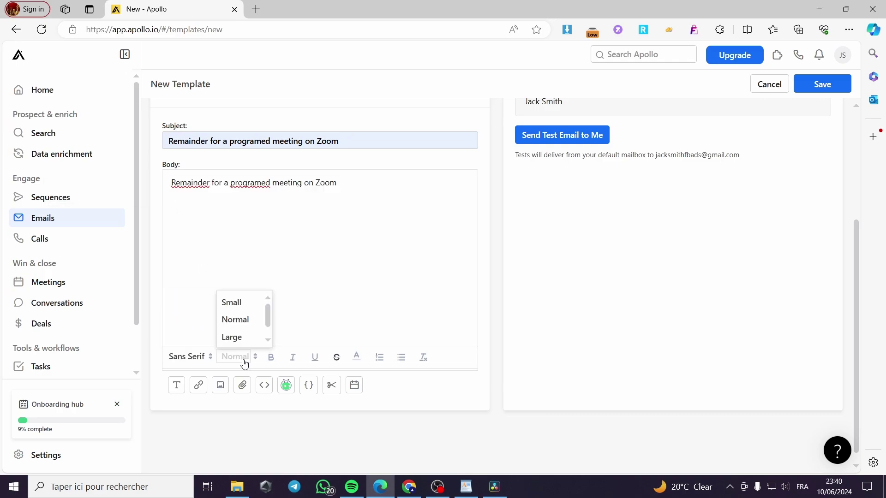
click(234, 339)
click(263, 357)
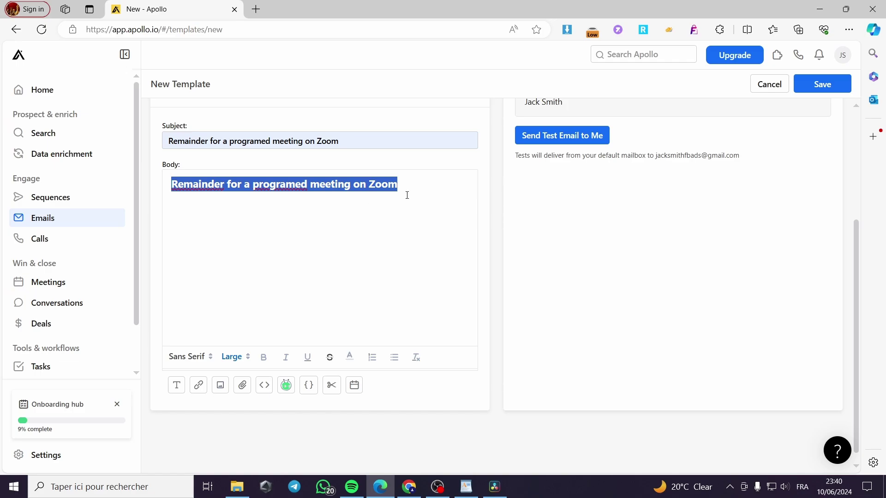
click(353, 238)
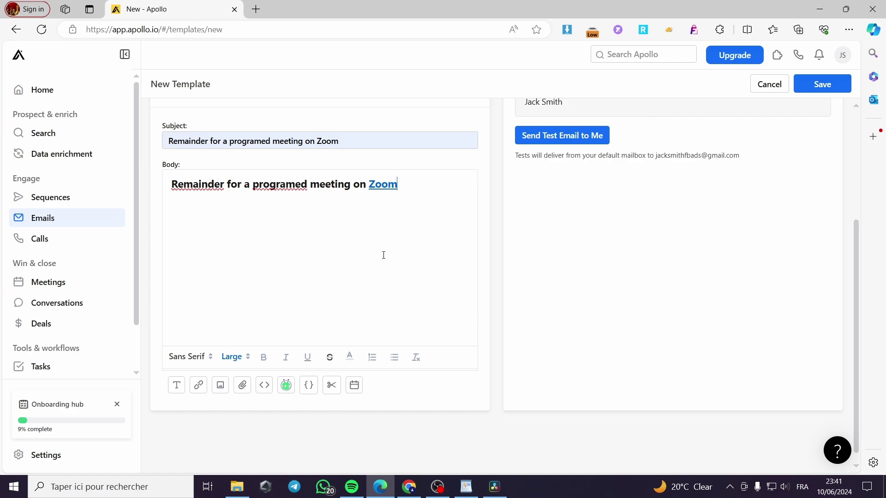
scroll(324, 298, down, 1)
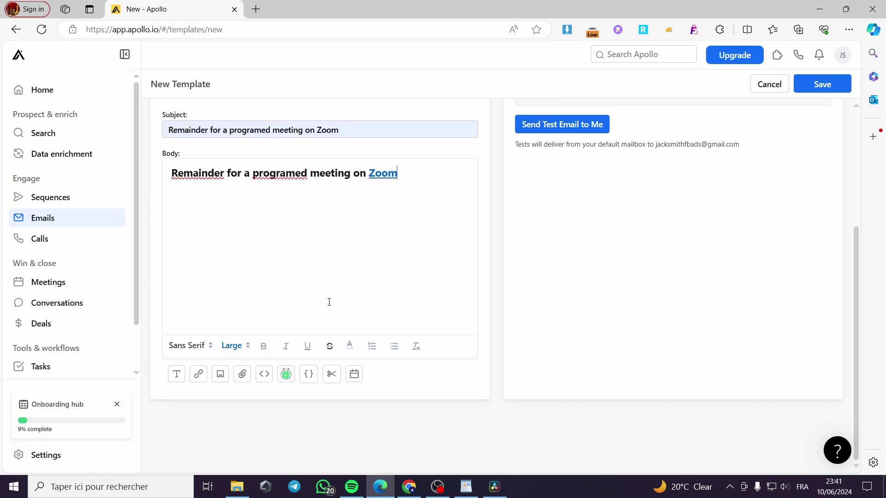
click(220, 376)
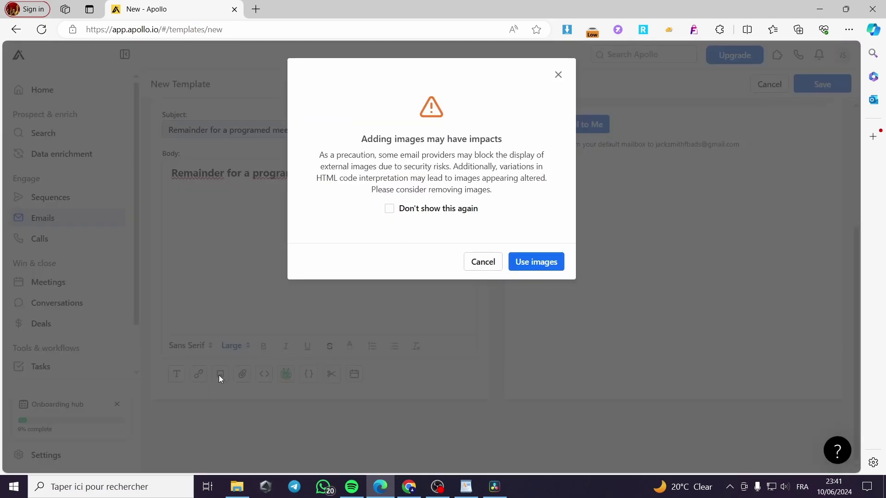
click(558, 74)
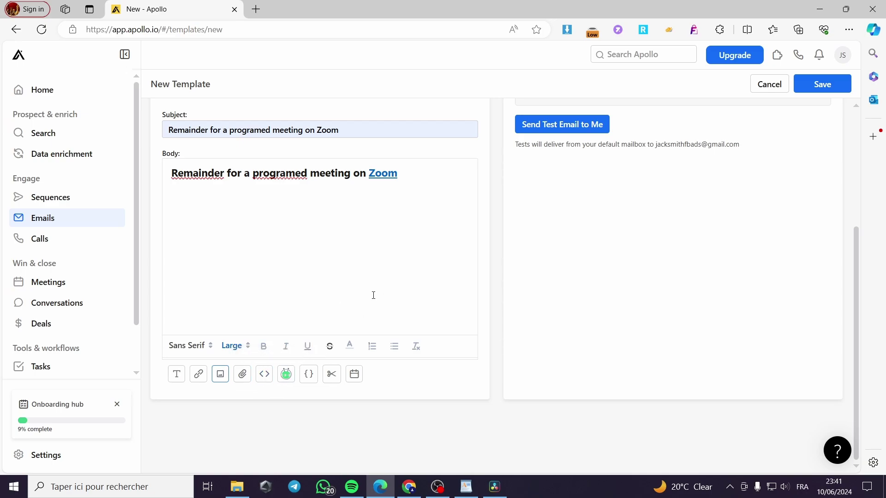
Step: Review the template preview and test its Zoom link in a new browser tab, closing that tab again
scroll(372, 294, up, 3)
scroll(290, 267, down, 1)
scroll(300, 290, down, 1)
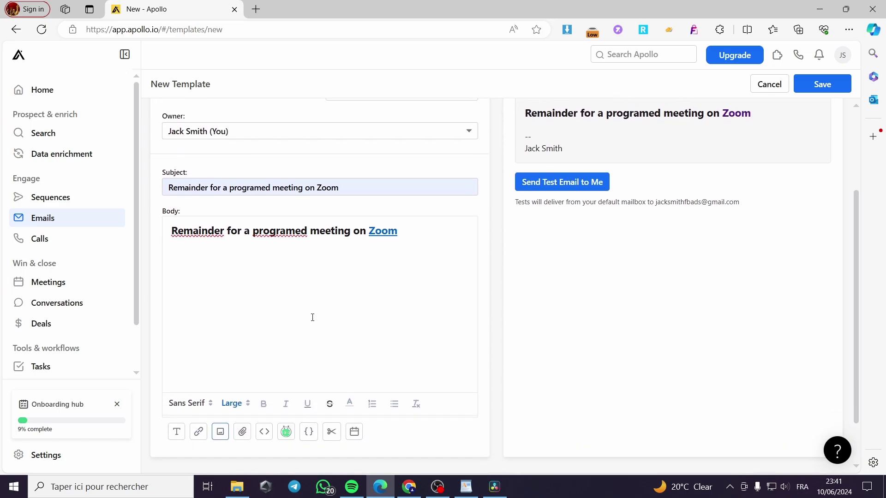
scroll(316, 322, up, 3)
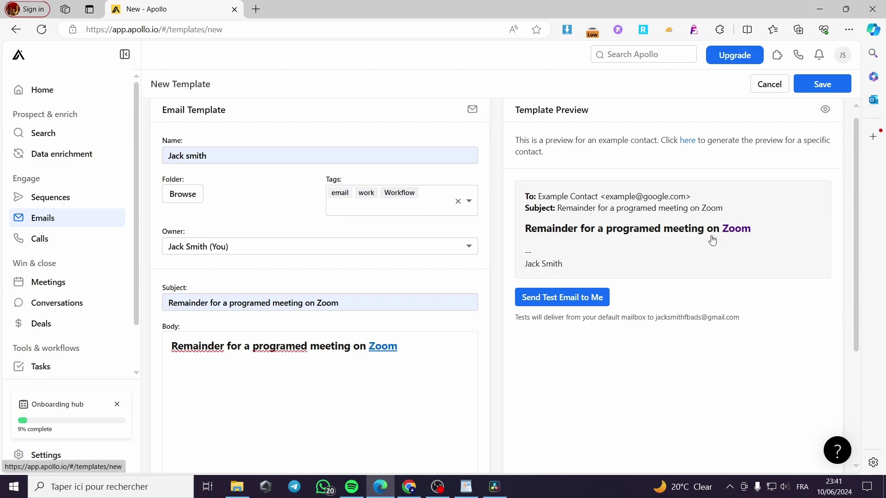
right_click(743, 231)
click(761, 240)
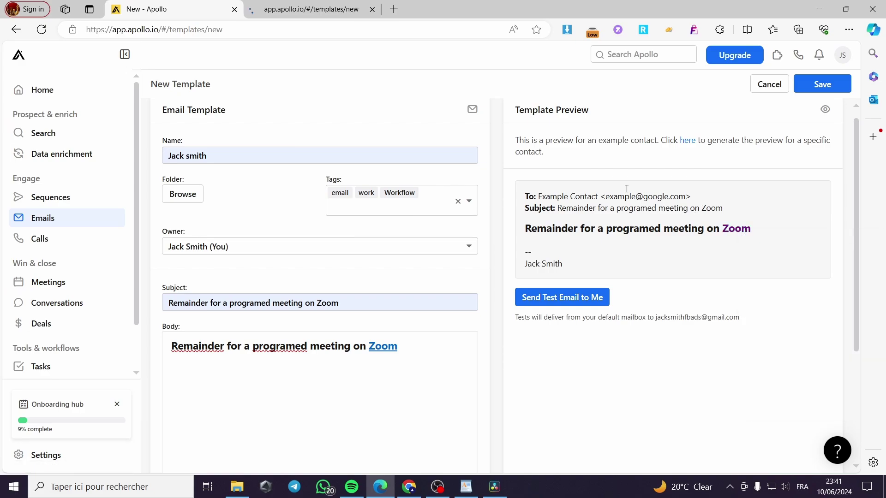
click(296, 9)
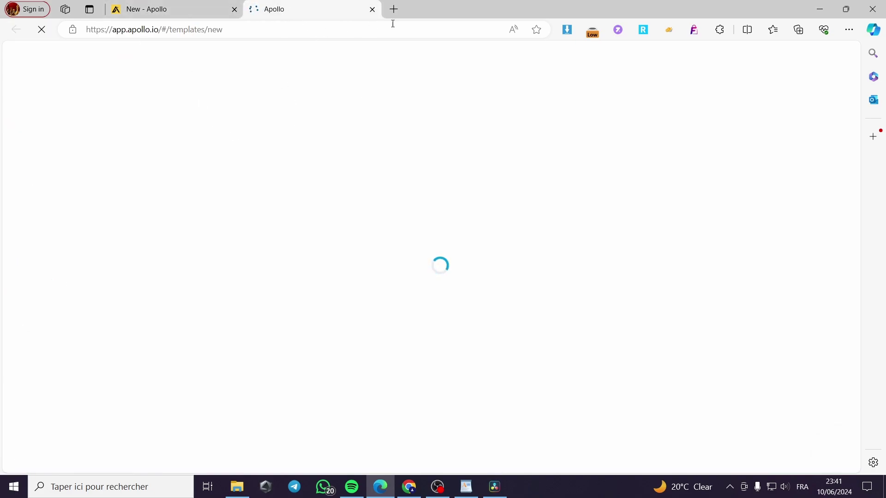
click(372, 10)
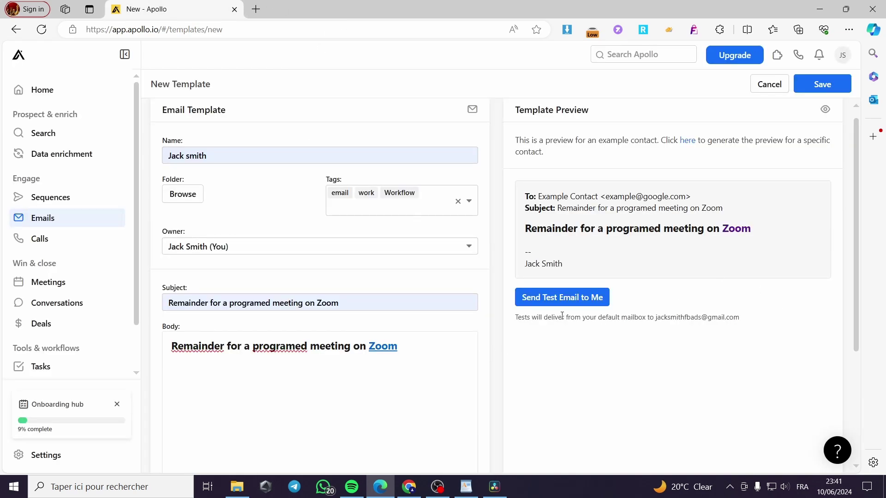
Step: Save the new email template
scroll(706, 284, up, 1)
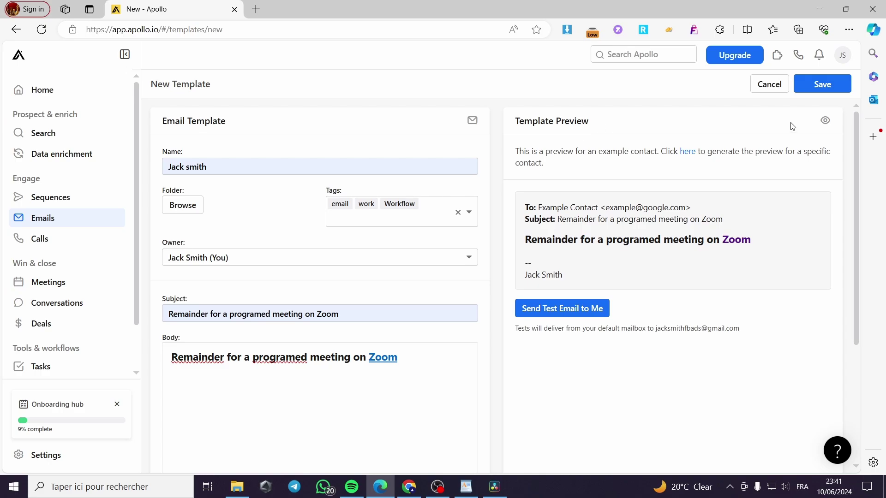
click(829, 92)
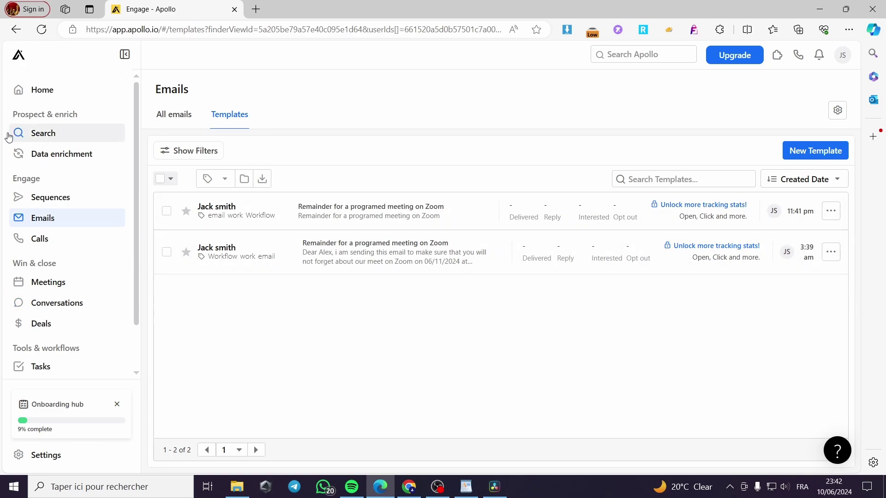
Step: Open the prospect search and look over its Companies and People pages, including the popular people filters
click(37, 139)
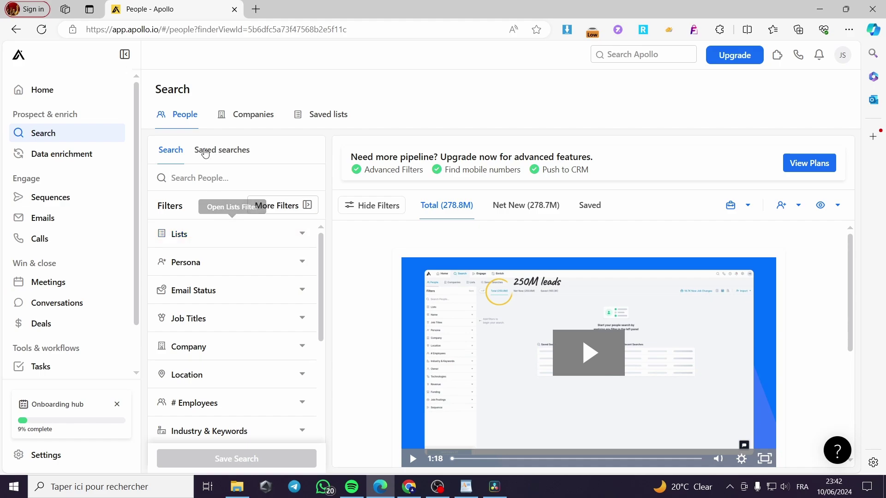
click(267, 121)
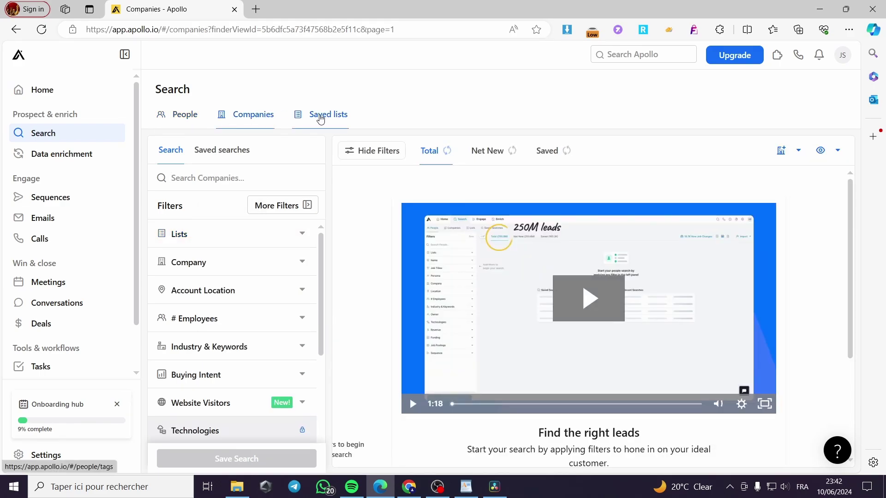
click(184, 114)
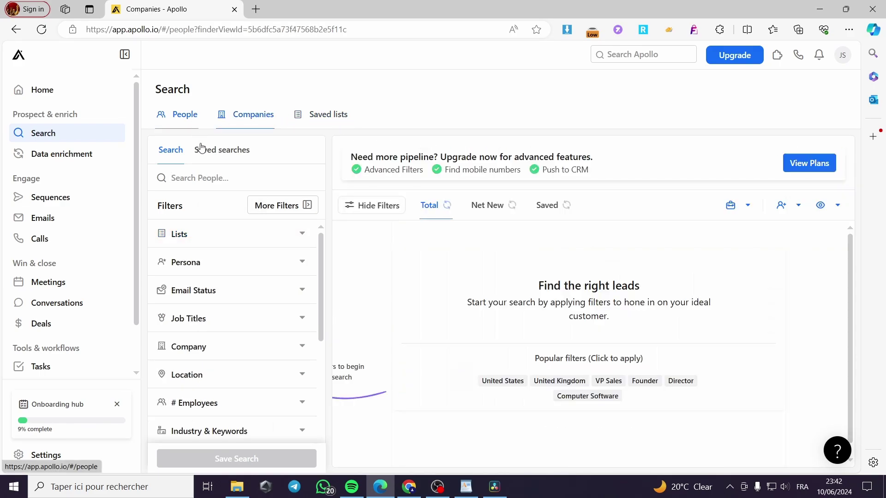
scroll(543, 282, down, 5)
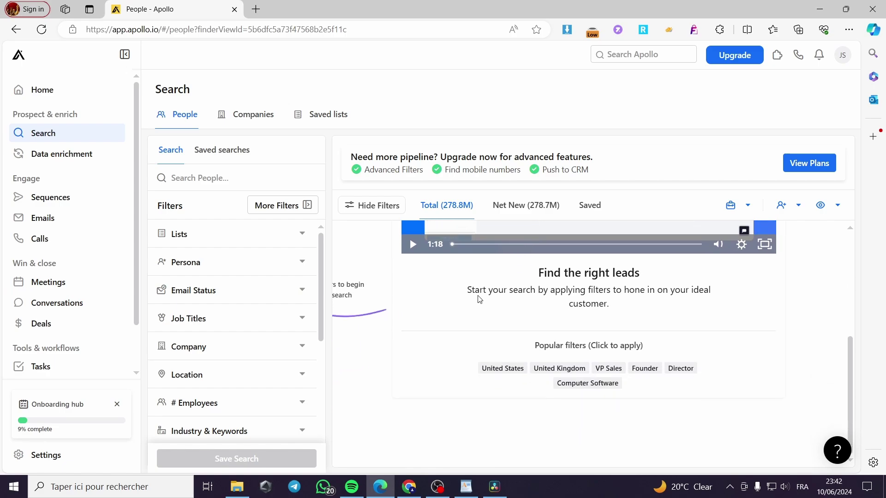
scroll(428, 294, up, 5)
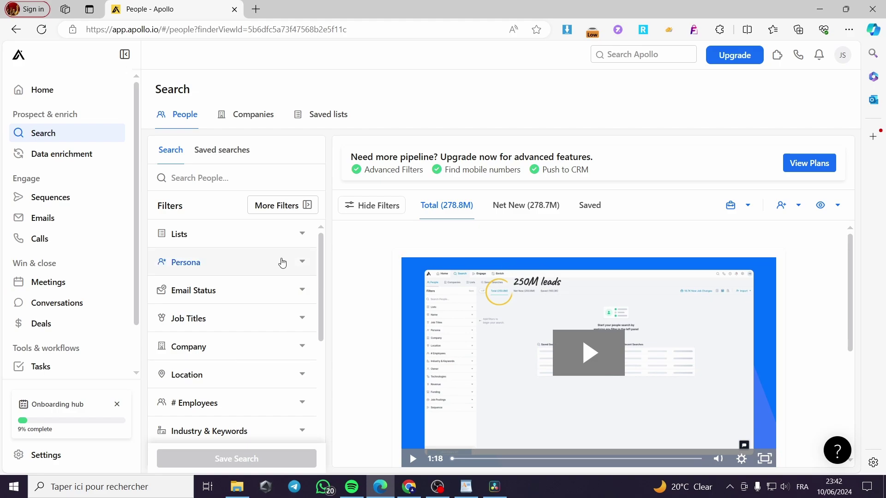
Step: Start a single new contact and fill in the first name, last name, email, company name and account phone from the saved autofill details
click(786, 210)
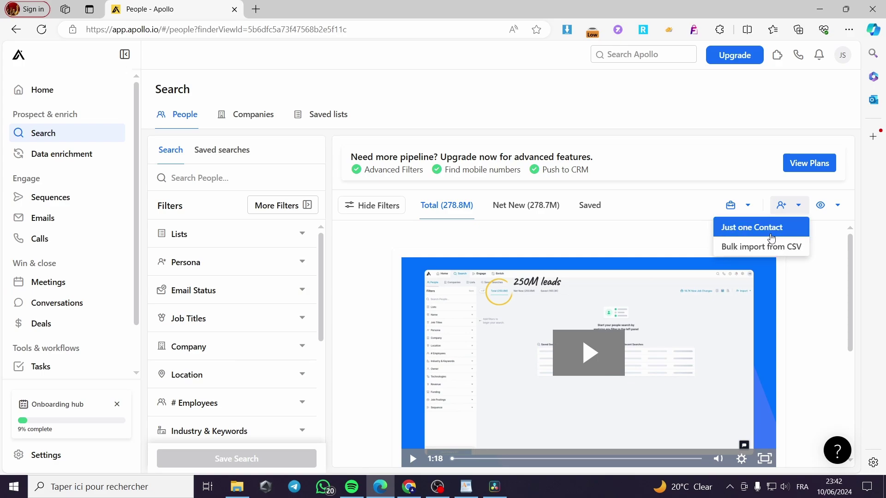
click(736, 230)
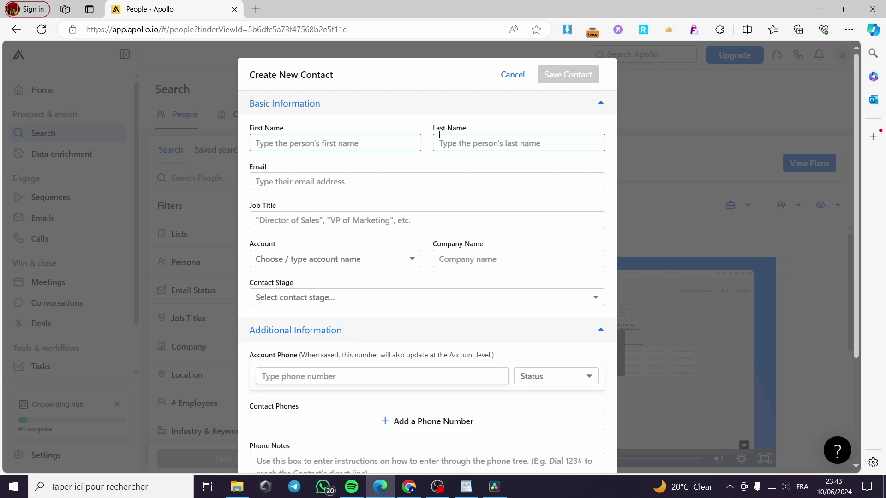
click(278, 181)
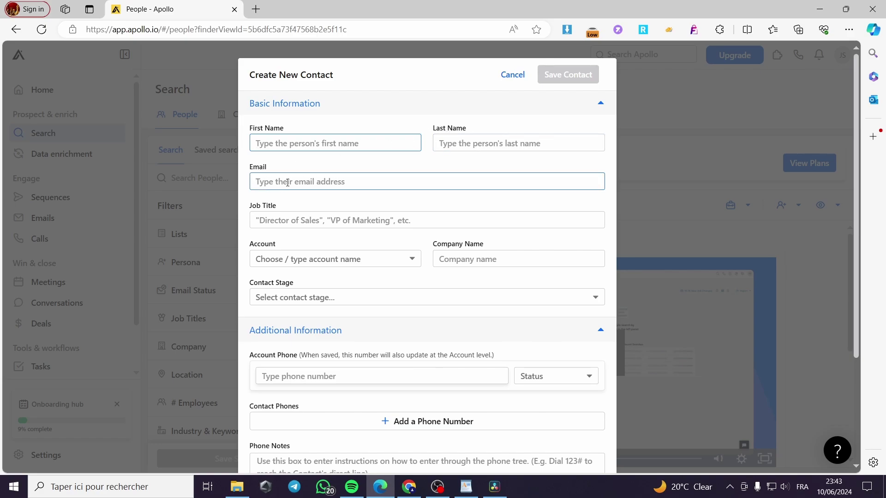
click(296, 219)
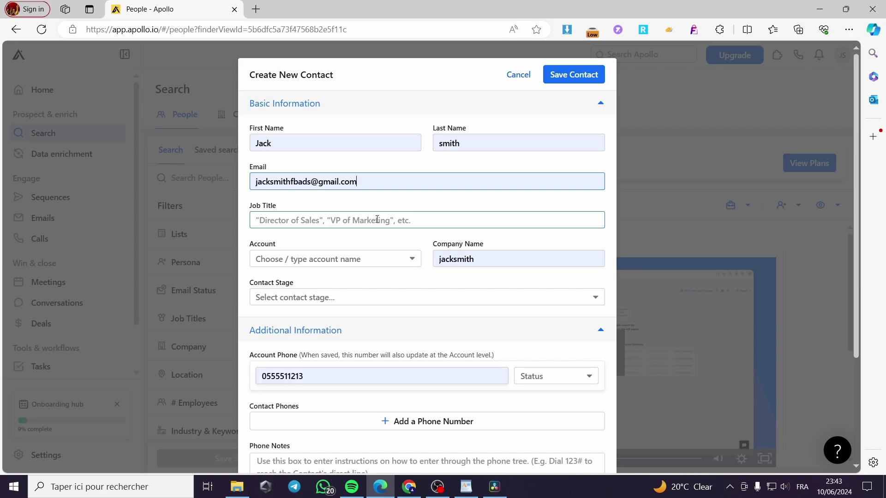
click(298, 261)
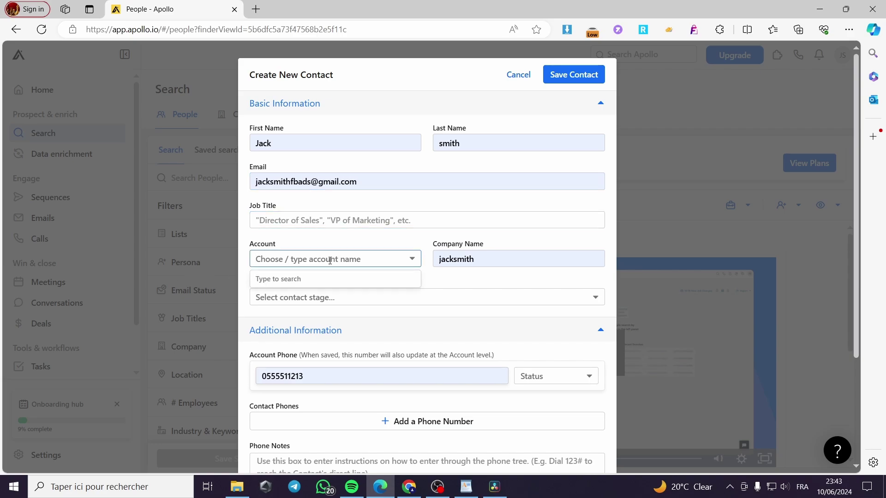
click(489, 258)
click(375, 282)
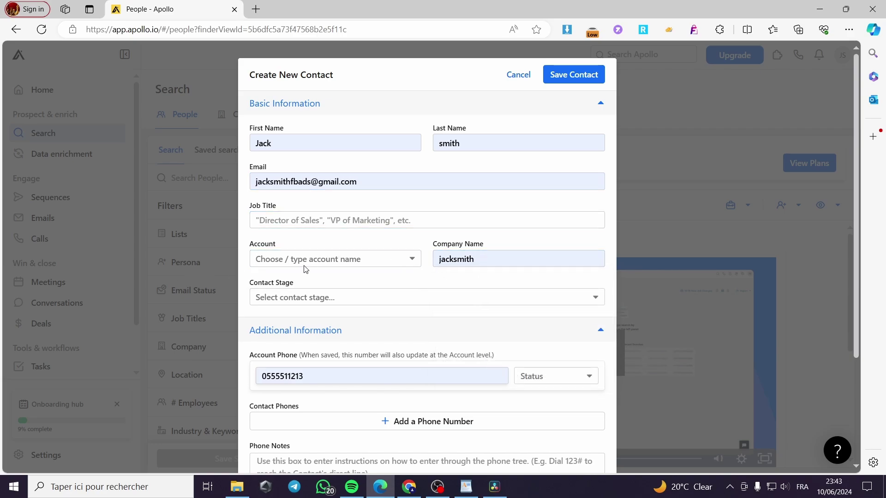
Step: Set the contact stage to Interested and the account phone's status to Verified
click(385, 299)
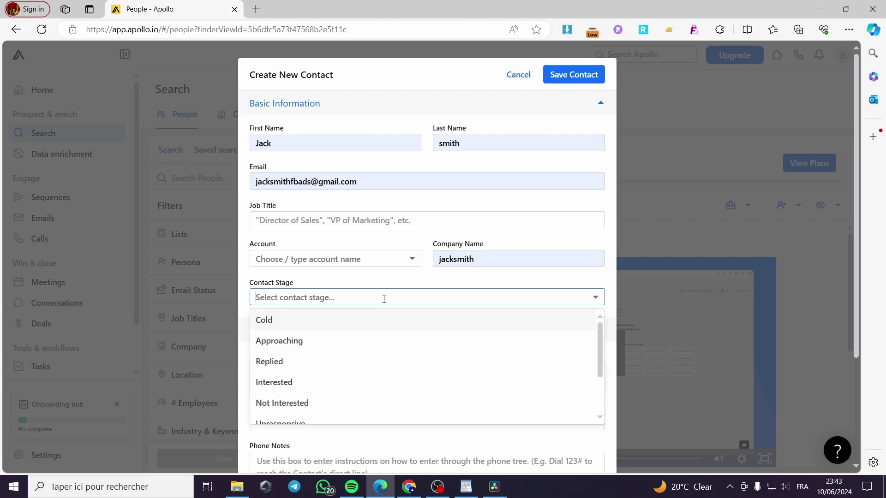
click(321, 382)
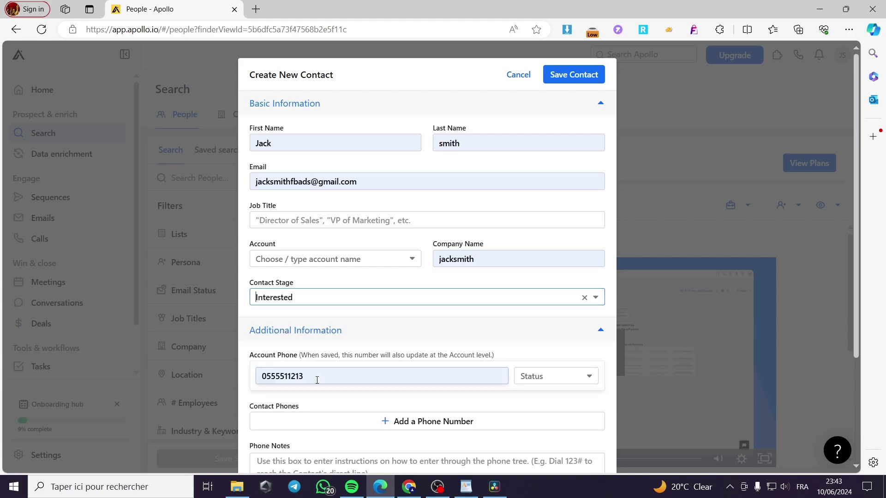
scroll(409, 322, down, 1)
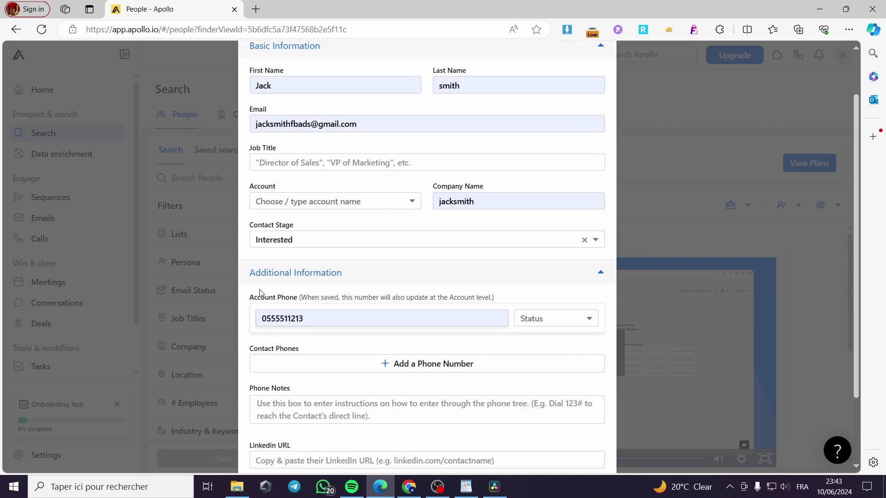
scroll(321, 280, down, 1)
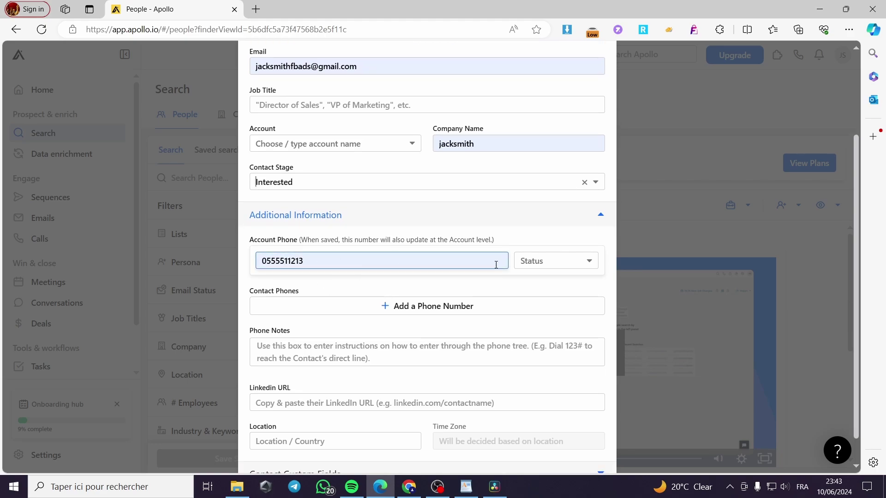
click(584, 266)
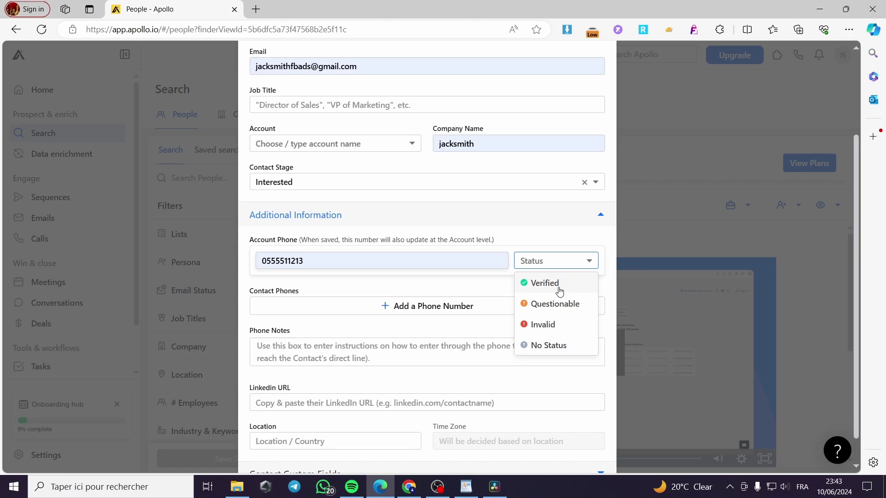
click(559, 291)
click(575, 262)
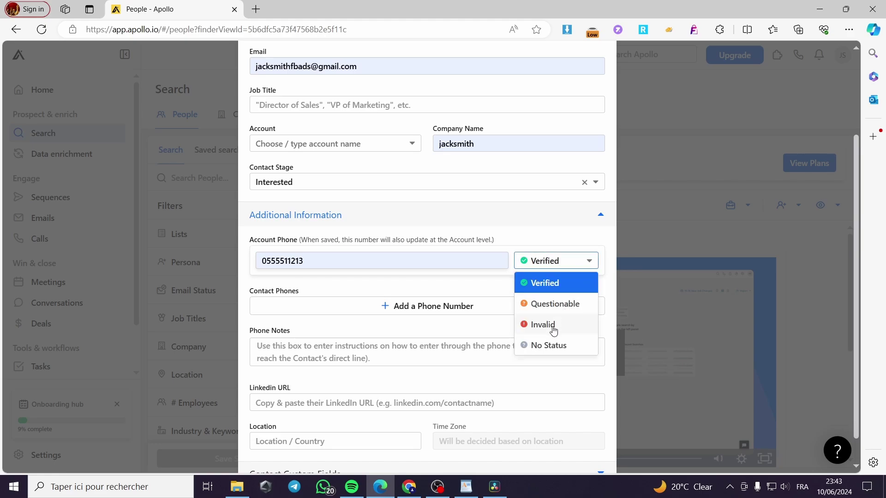
click(590, 262)
Step: Review the remaining contact fields, including the Contact Custom Fields section, and save the new contact
scroll(366, 336, down, 1)
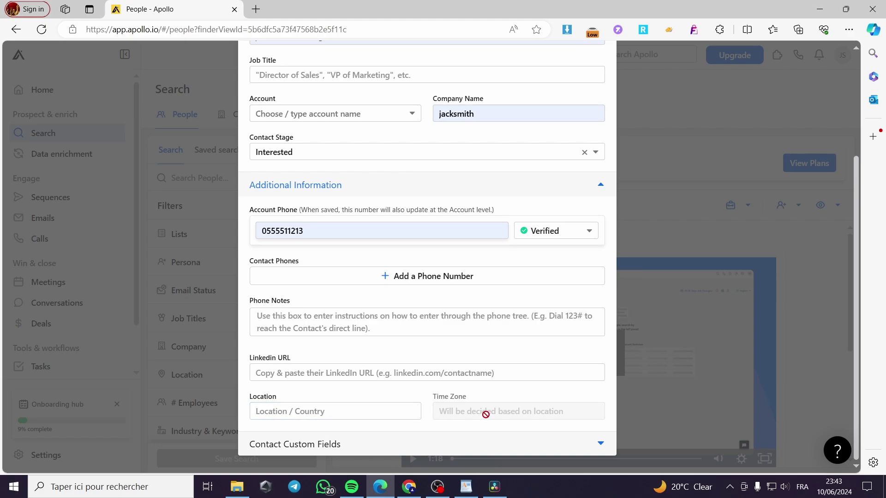
mouse_move(484, 410)
click(321, 450)
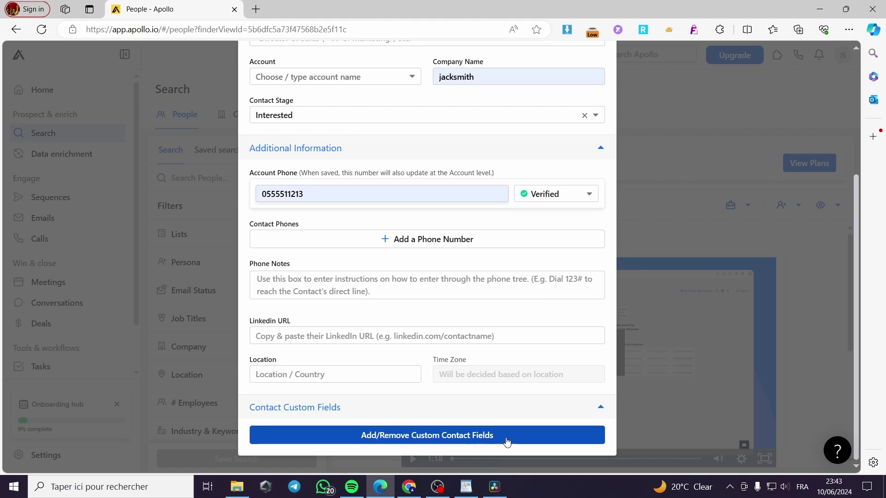
scroll(545, 194, up, 5)
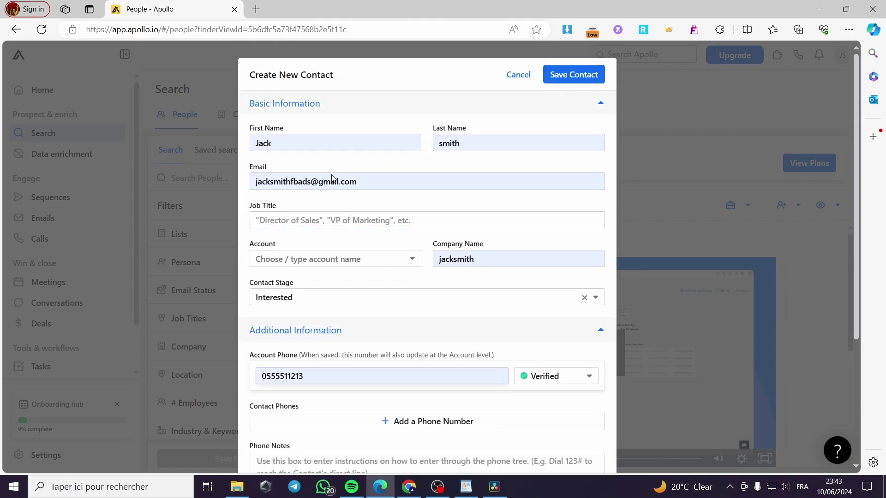
click(563, 76)
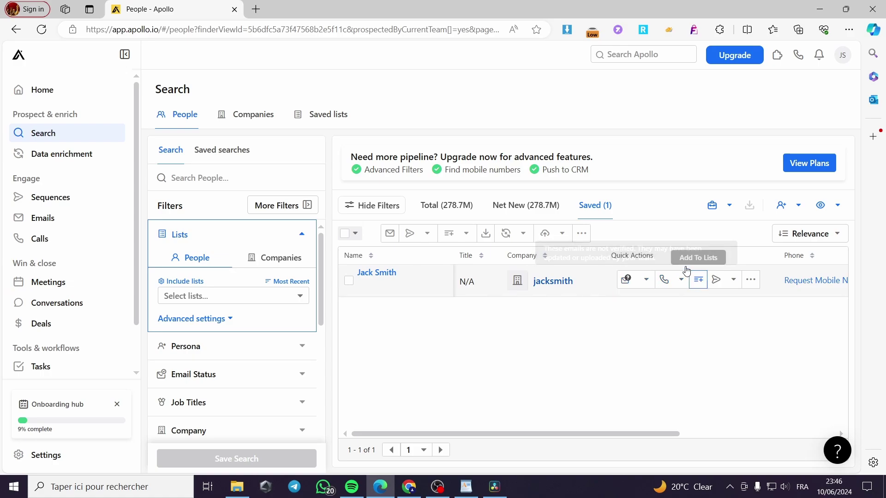
Step: Start a new email to the saved contact from the contact's email quick actions
click(638, 283)
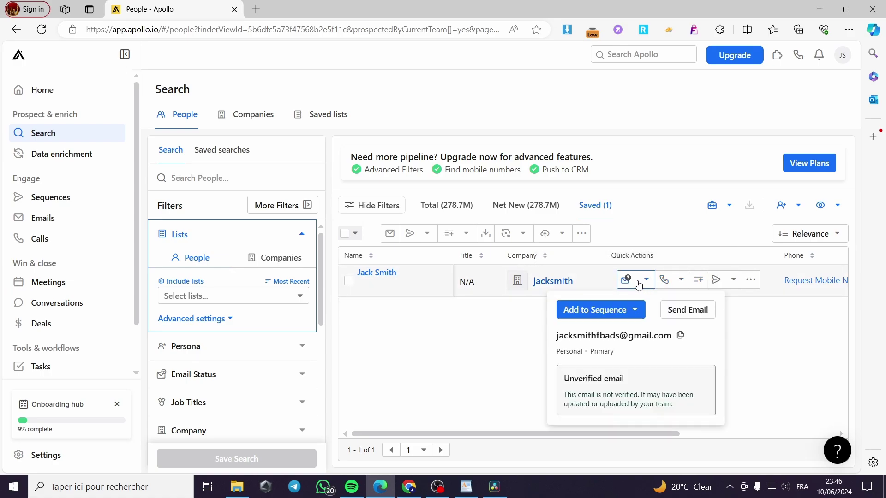
click(683, 313)
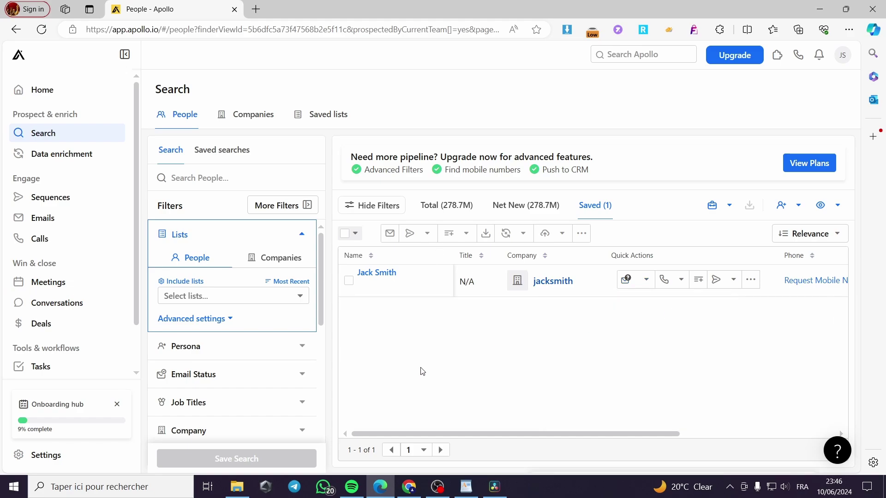
click(577, 293)
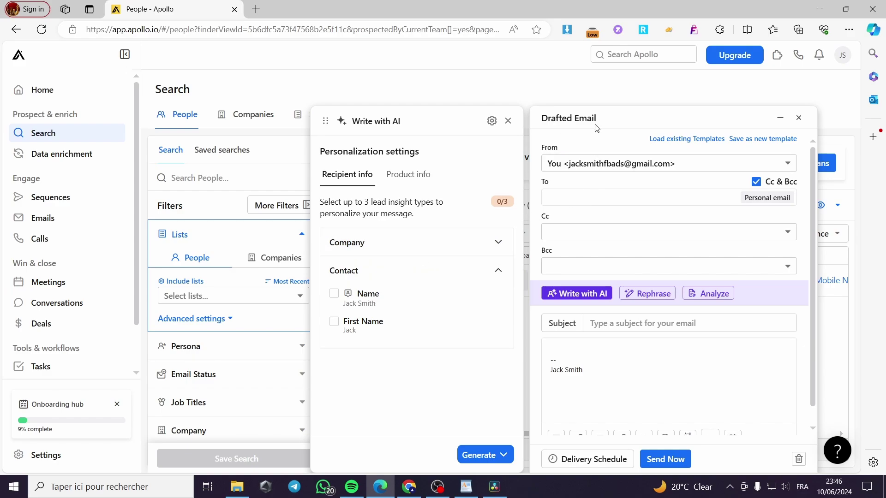
Step: Load the most recent "Remainder for a programed meeting on Zoom" template into the drafted email and close the AI writing assistant
click(674, 145)
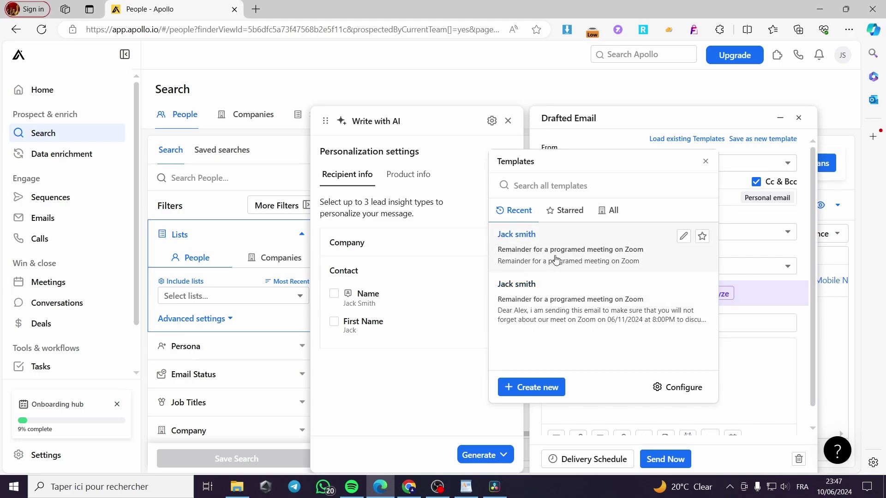
click(593, 255)
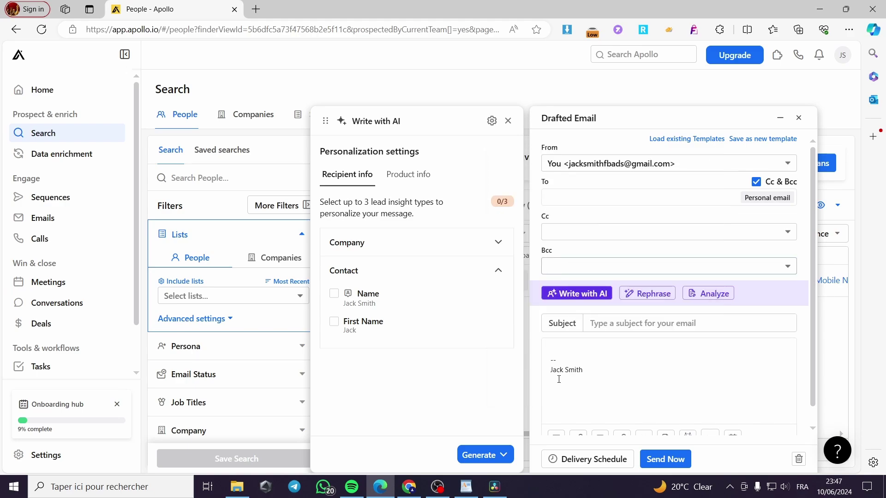
scroll(595, 218, down, 1)
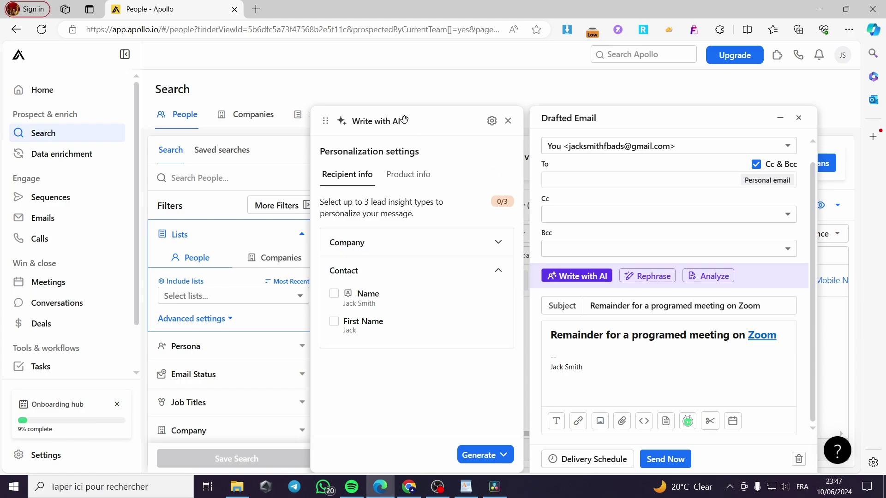
click(508, 122)
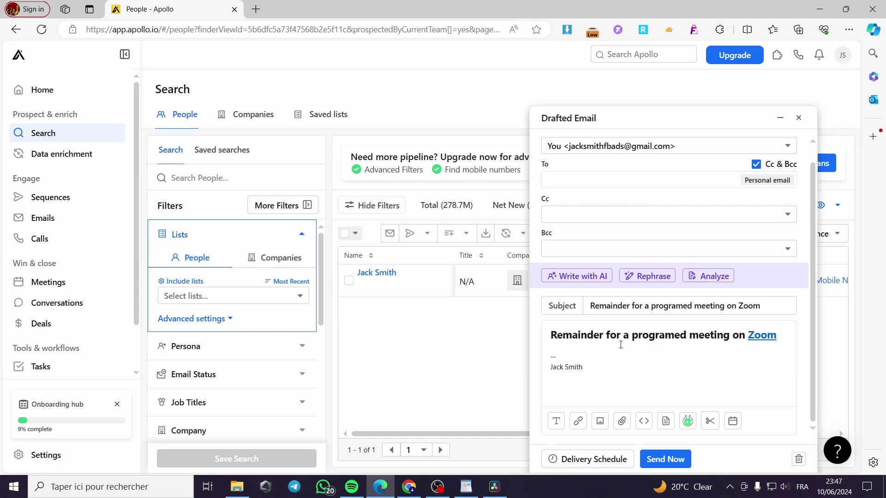
Step: Check the drafted reminder email, send it immediately, and open the recipient's contact page
scroll(621, 345, up, 1)
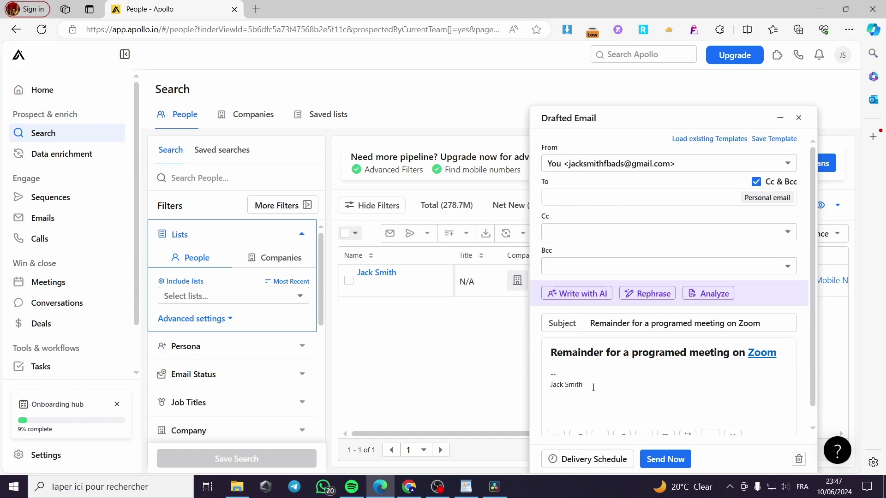
scroll(622, 375, down, 1)
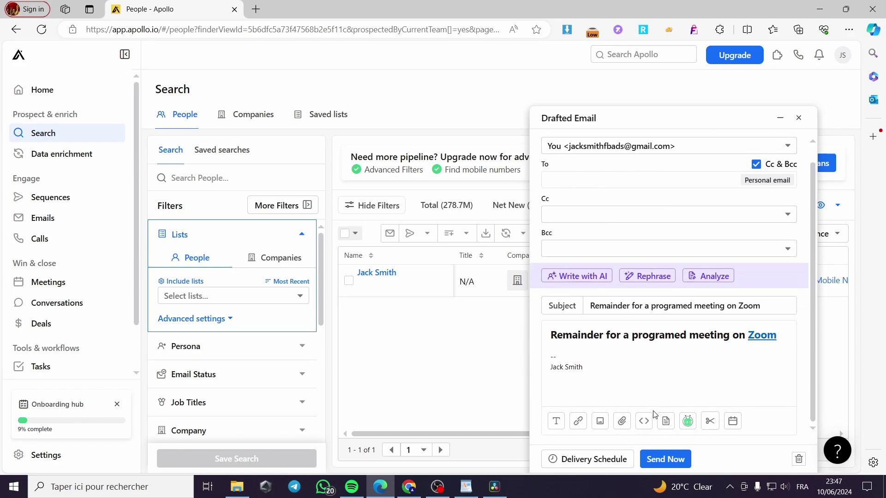
click(670, 465)
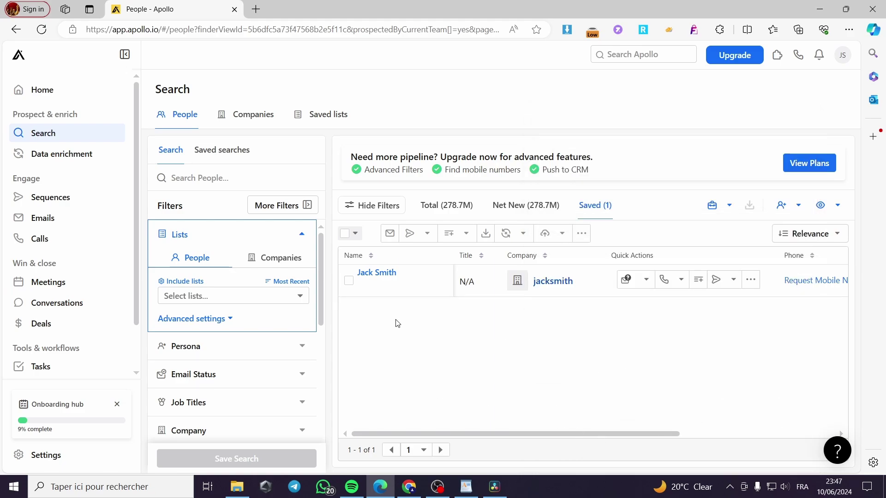
click(397, 295)
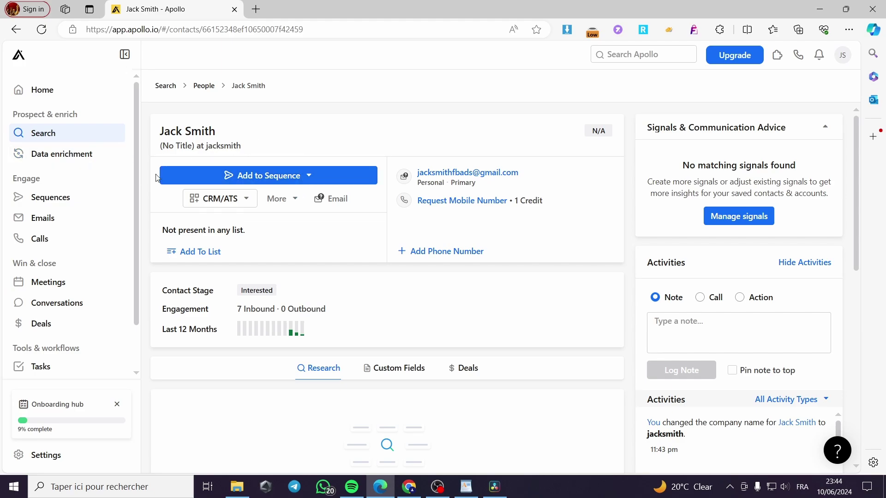